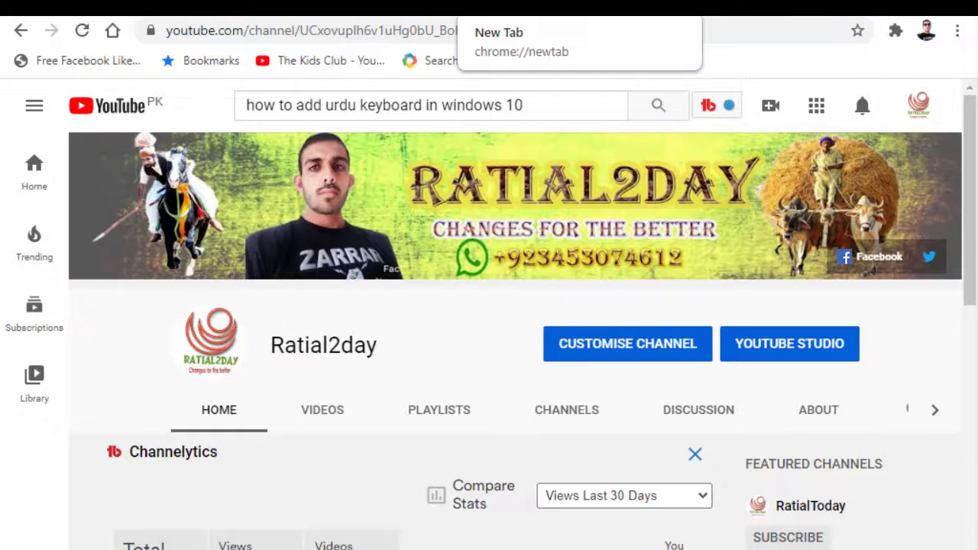
- In a new Chrome tab, enter mbilalm.com in the Google search box
{"action": "left_click", "coordinate": [520, 6]}
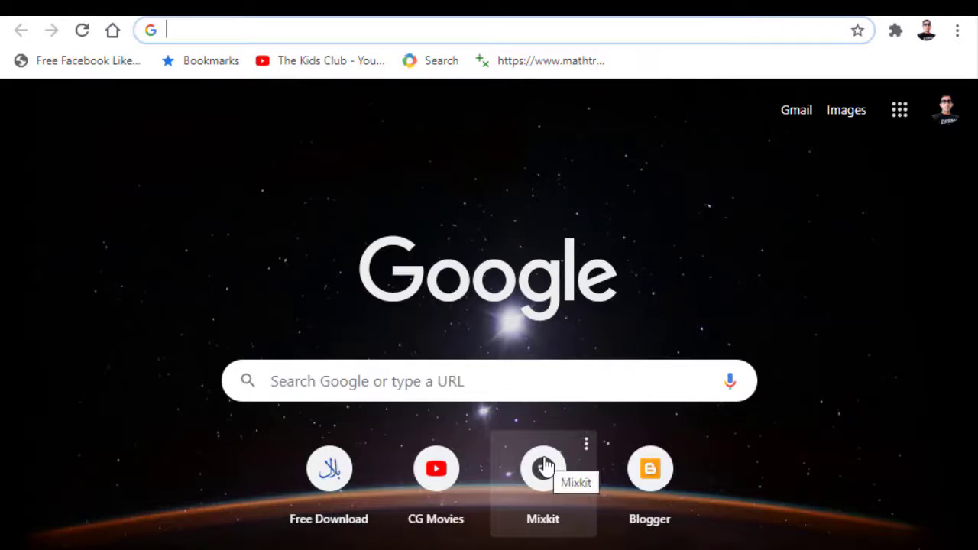
{"action": "left_click", "coordinate": [279, 375]}
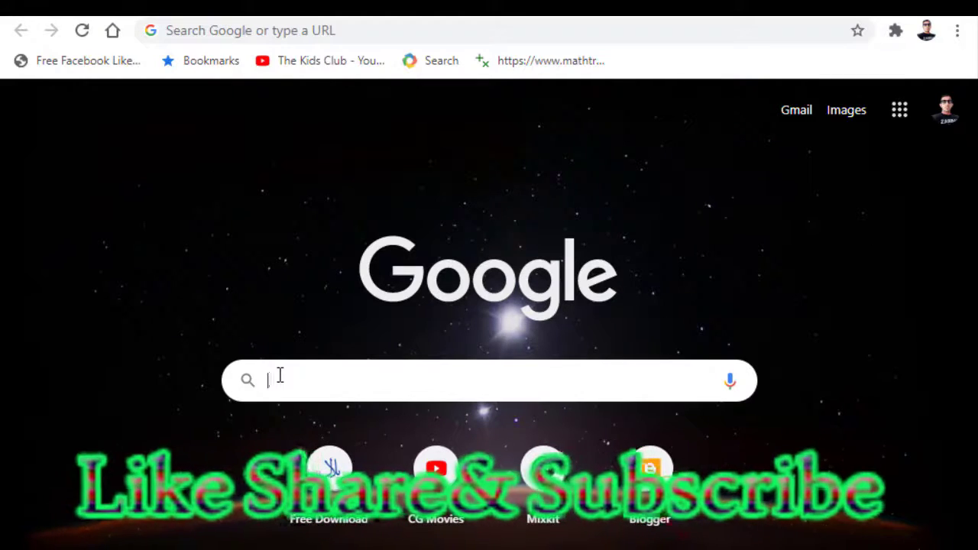
{"action": "type", "text": "m"}
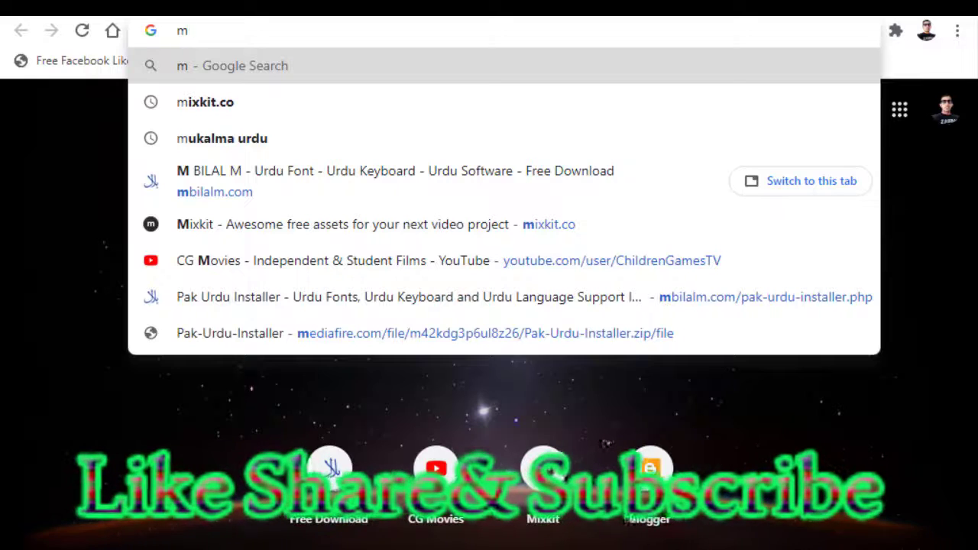
{"action": "type", "text": "bil"}
{"action": "key", "text": "Escape"}
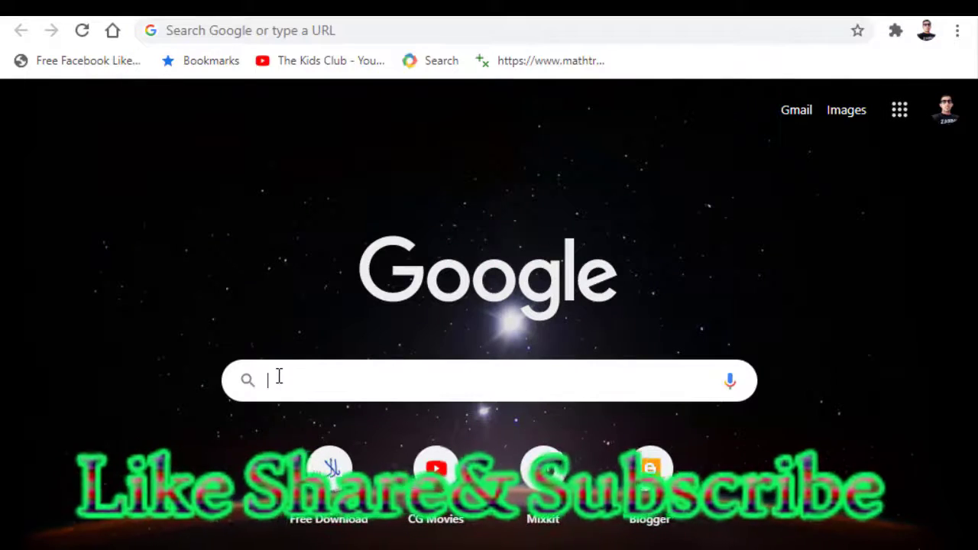
{"action": "type", "text": "m"}
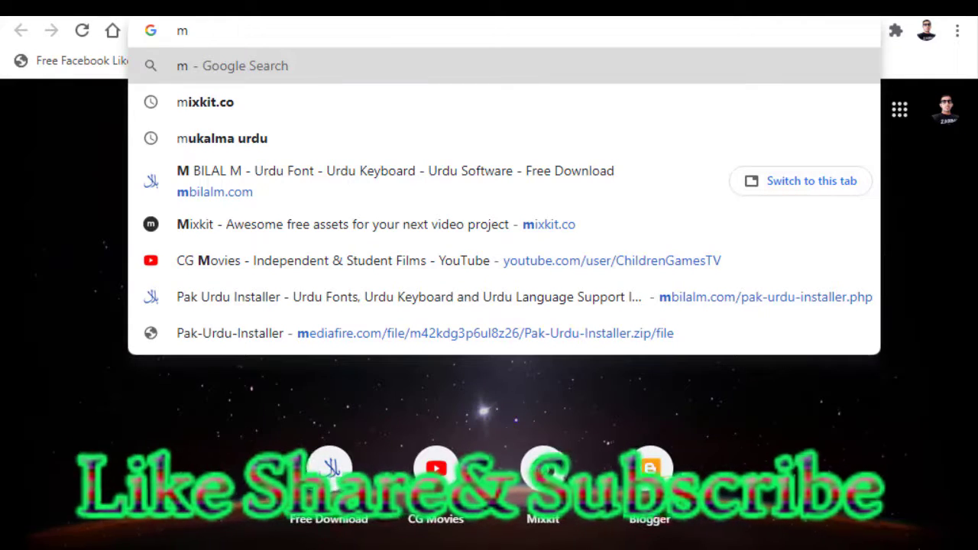
{"action": "type", "text": "bil"}
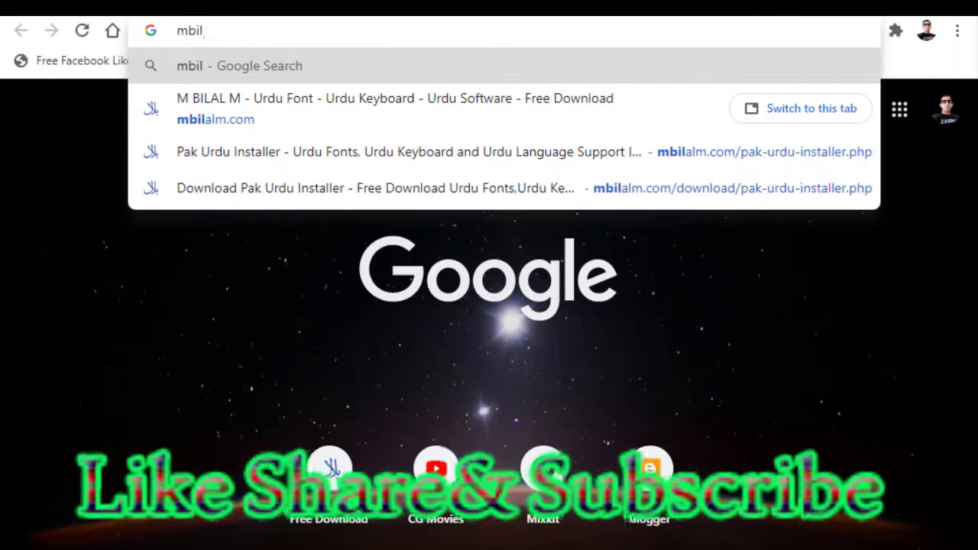
{"action": "type", "text": "alm"}
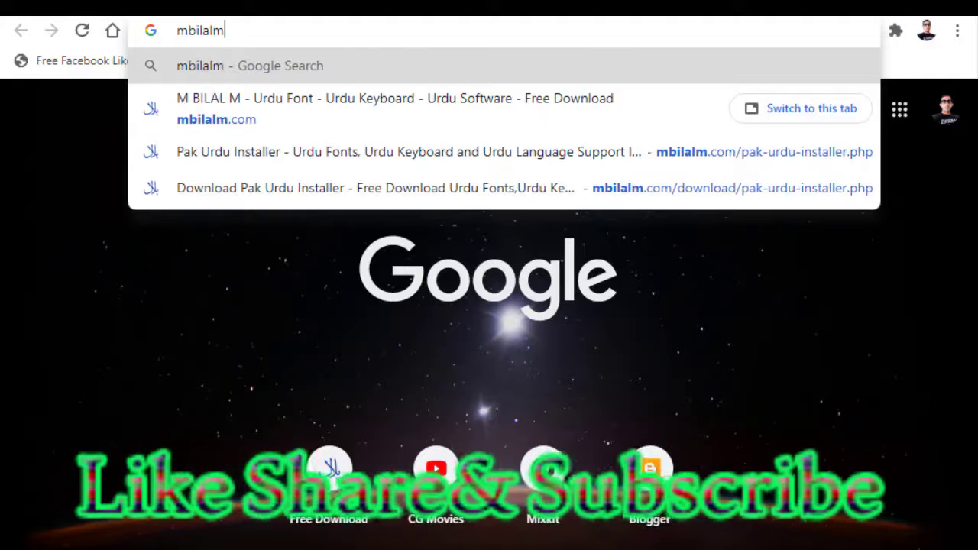
{"action": "type", "text": ".co"}
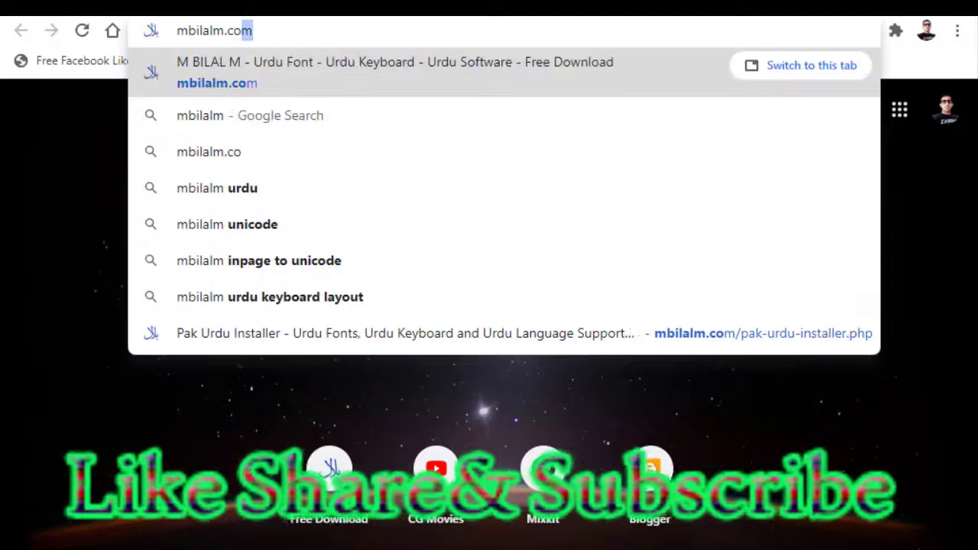
{"action": "type", "text": "m"}
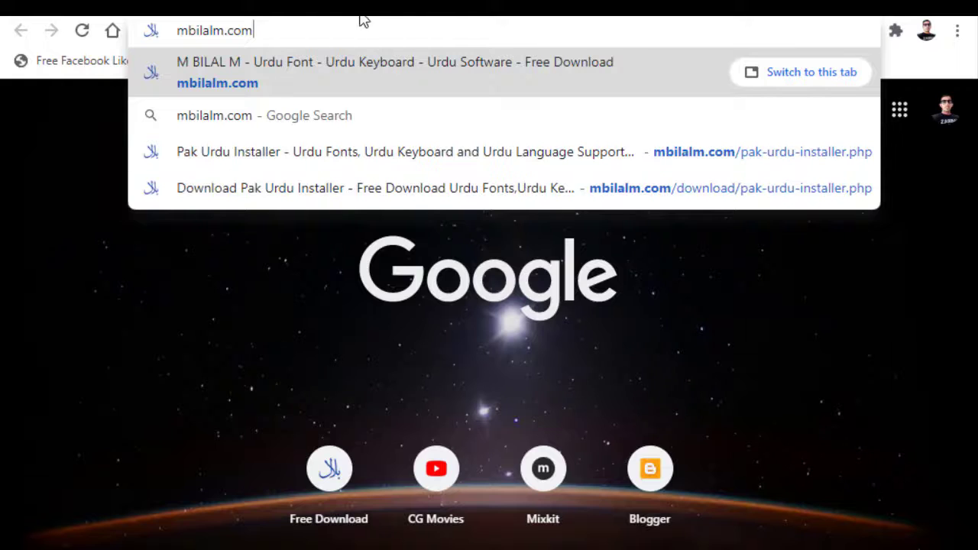
- Load mbilalm.com, go to its URDU INSTALLER page and follow the Pak Urdu Installer download link
{"action": "key", "text": "Return"}
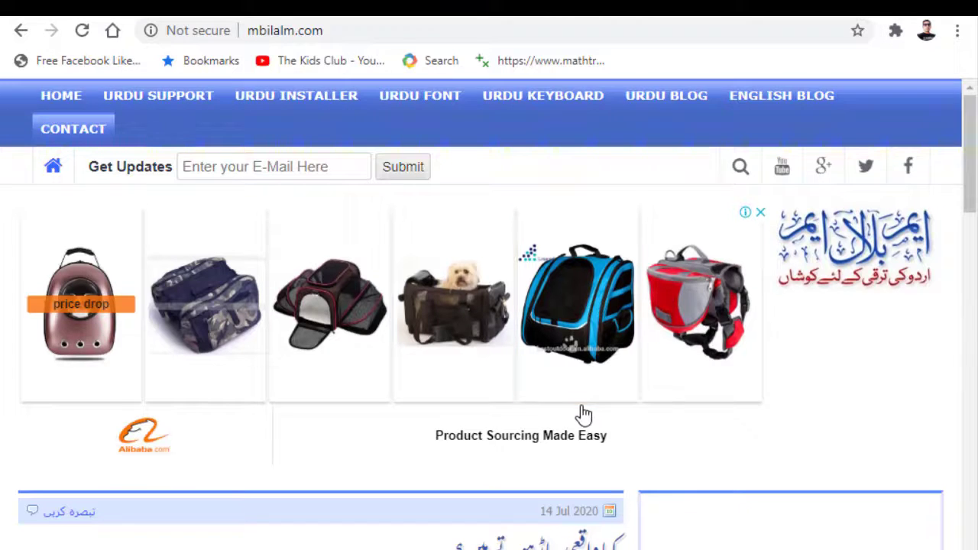
{"action": "scroll", "coordinate": [581, 413], "scroll_direction": "down", "scroll_amount": 1}
{"action": "scroll", "coordinate": [580, 412], "scroll_direction": "up", "scroll_amount": 1}
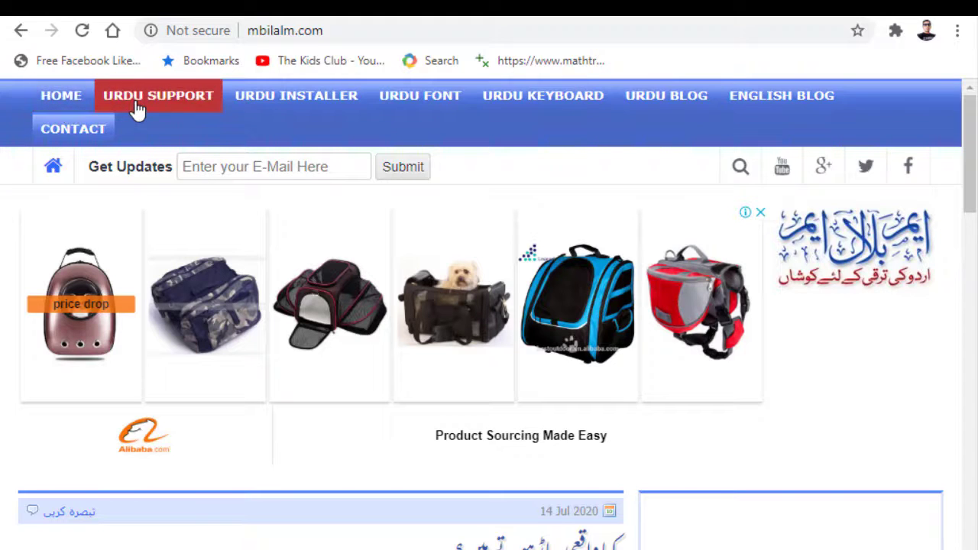
{"action": "left_click", "coordinate": [296, 102]}
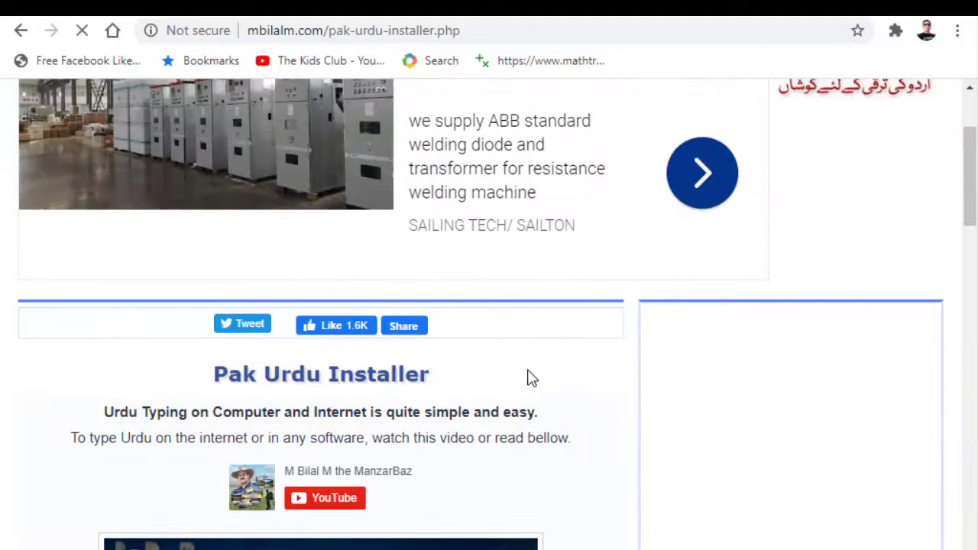
{"action": "scroll", "coordinate": [533, 378], "scroll_direction": "down", "scroll_amount": 1}
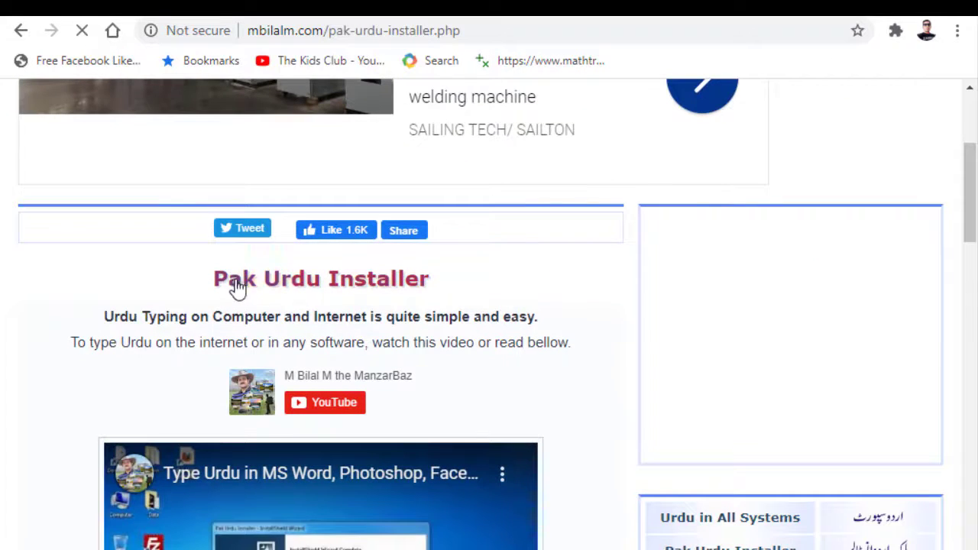
{"action": "scroll", "coordinate": [513, 285], "scroll_direction": "down", "scroll_amount": 3}
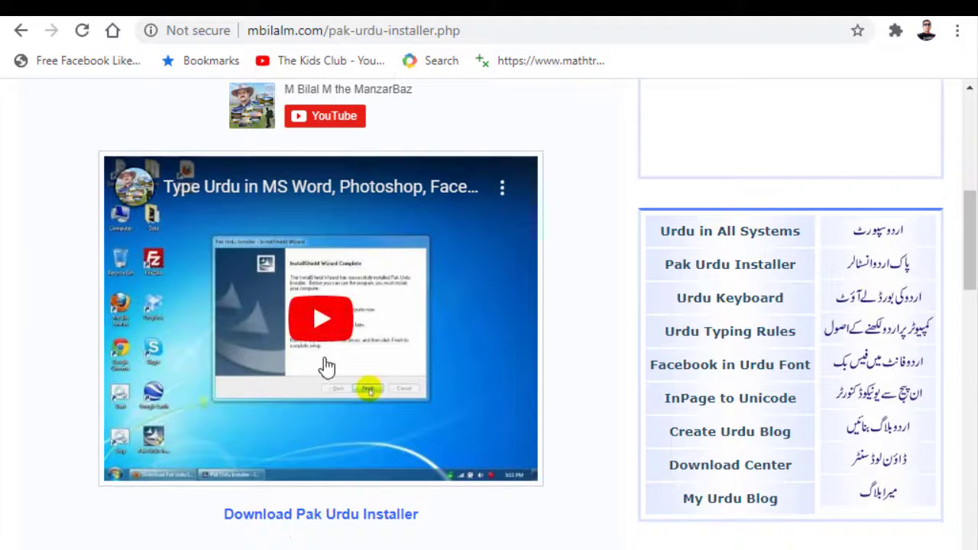
{"action": "left_click", "coordinate": [328, 526]}
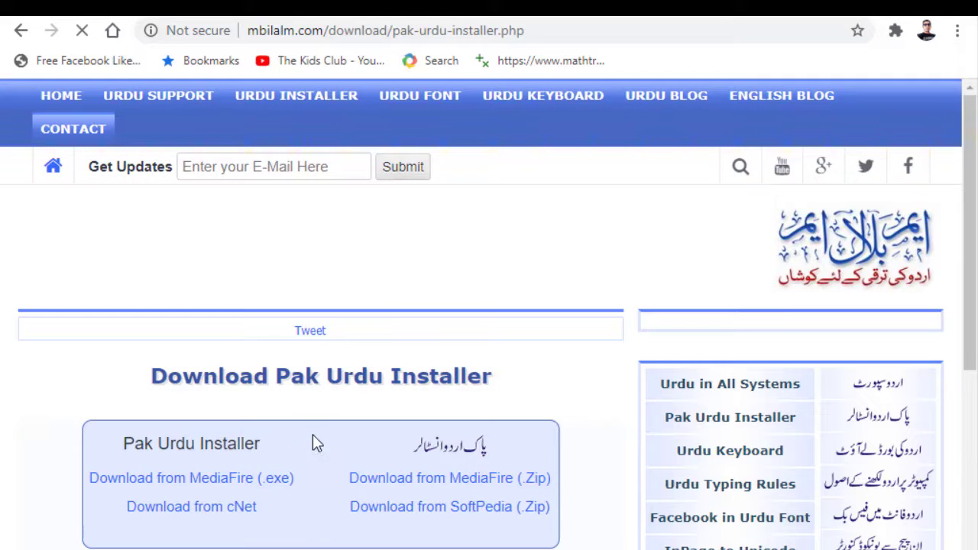
- Scroll down to the MediaFire, cNet and SoftPedia download links, then return to the new tab
{"action": "scroll", "coordinate": [334, 416], "scroll_direction": "down", "scroll_amount": 3}
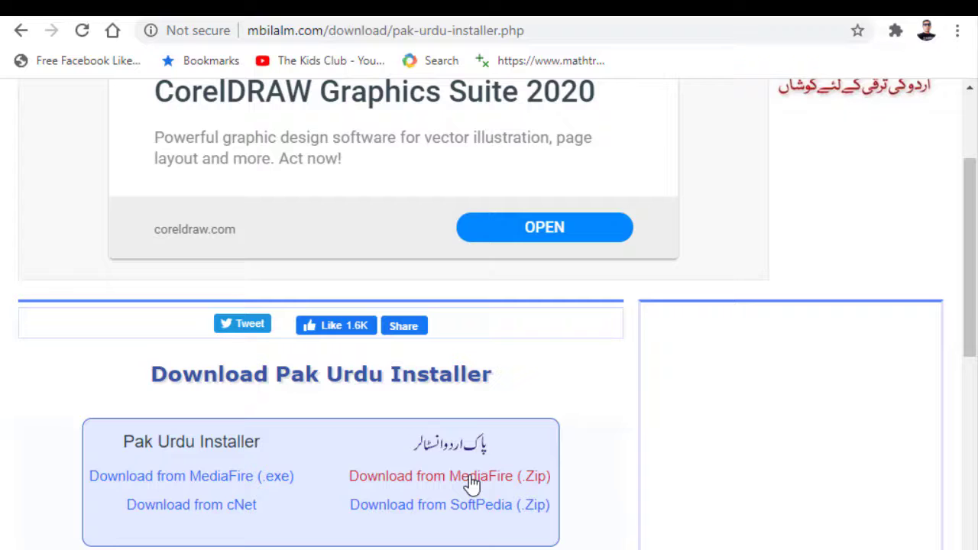
{"action": "left_click", "coordinate": [527, 6]}
{"action": "type", "text": "mbilalm.com"}
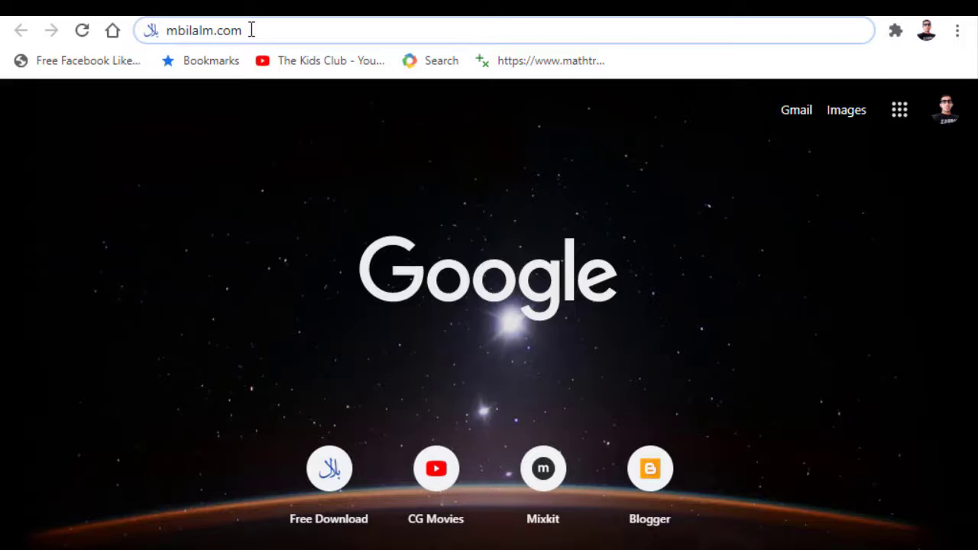
- Search Google for 'pak urdu installer free download' and scroll through the results
{"action": "key", "text": "BackSpace"}
{"action": "key", "text": "BackSpace"}
{"action": "key", "text": "BackSpace"}
{"action": "key", "text": "BackSpace"}
{"action": "key", "text": "BackSpace"}
{"action": "key", "text": "BackSpace"}
{"action": "key", "text": "BackSpace"}
{"action": "key", "text": "BackSpace"}
{"action": "key", "text": "BackSpace"}
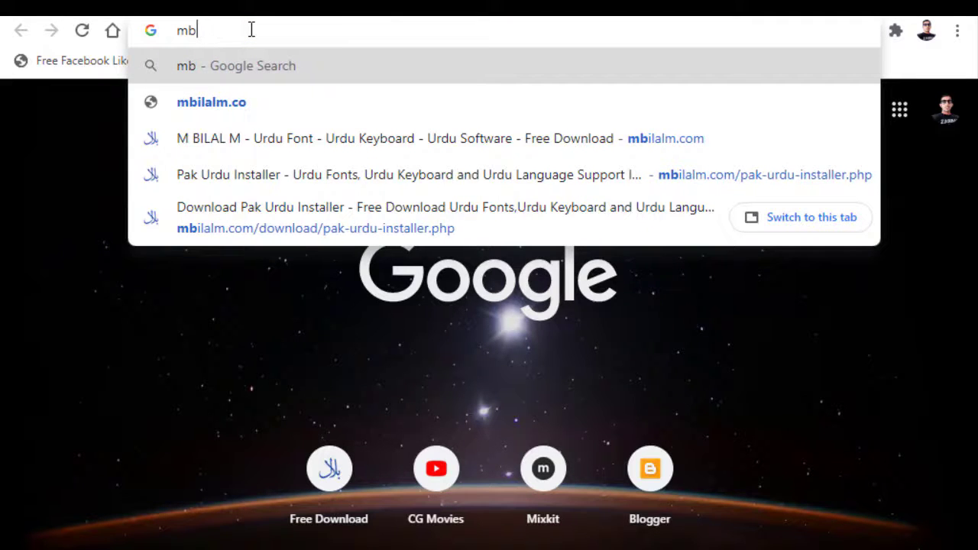
{"action": "key", "text": "BackSpace"}
{"action": "key", "text": "BackSpace"}
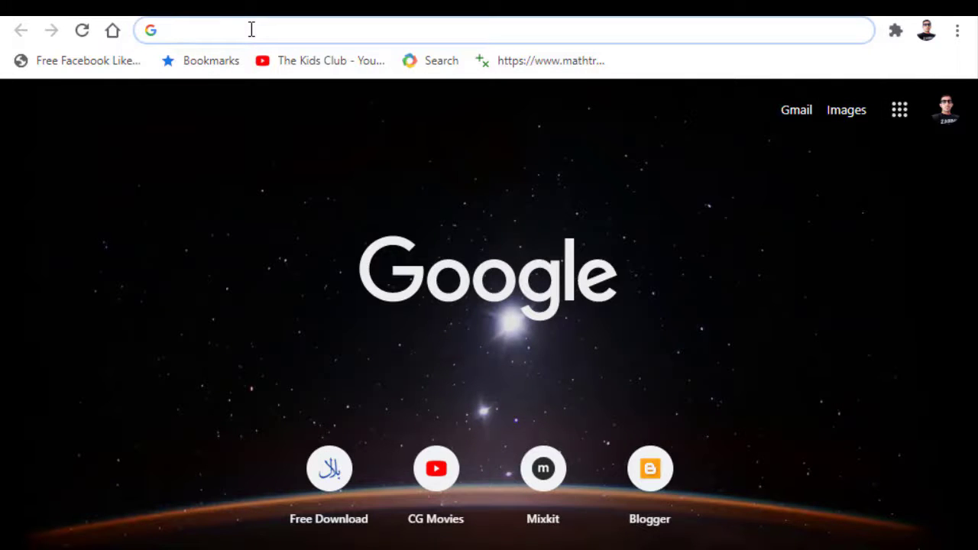
{"action": "type", "text": "pak"}
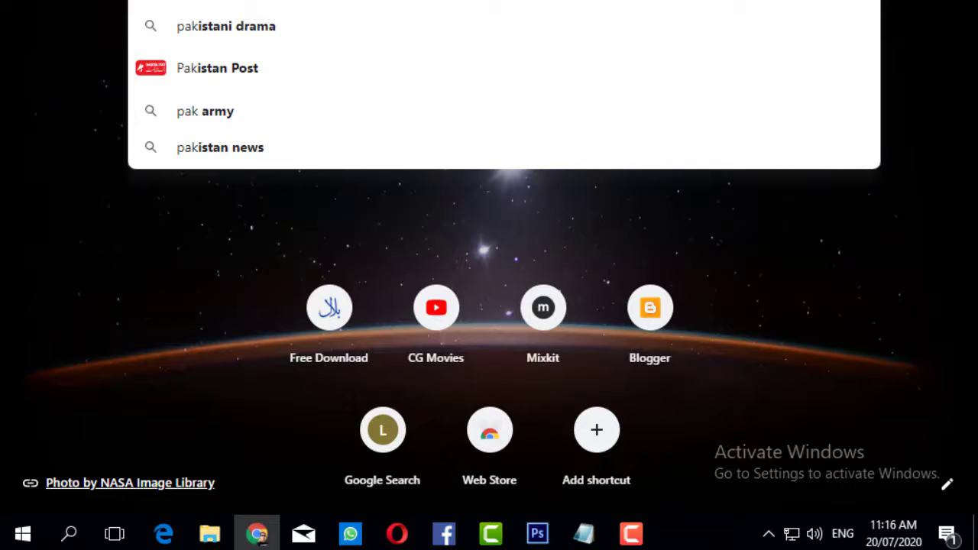
{"action": "key", "text": "Return"}
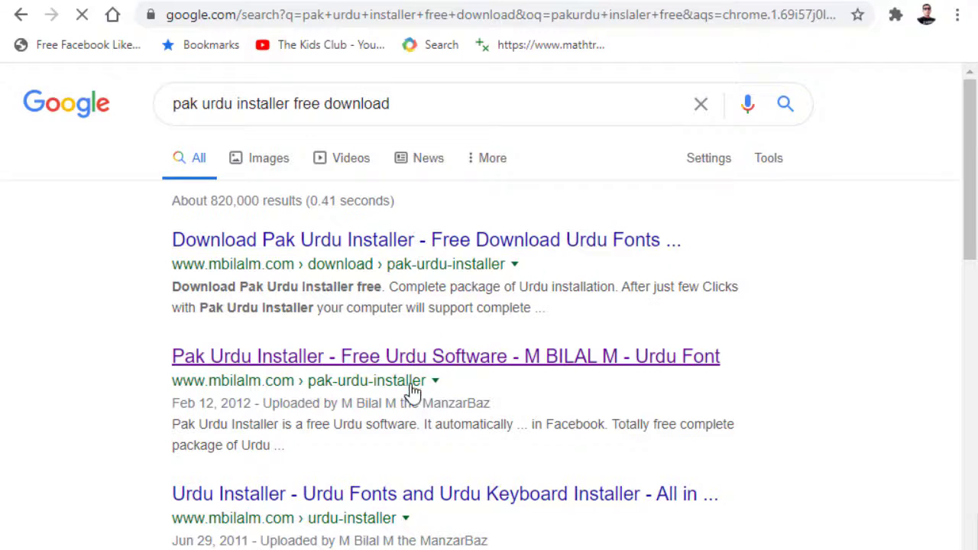
{"action": "scroll", "coordinate": [411, 401], "scroll_direction": "down", "scroll_amount": 3}
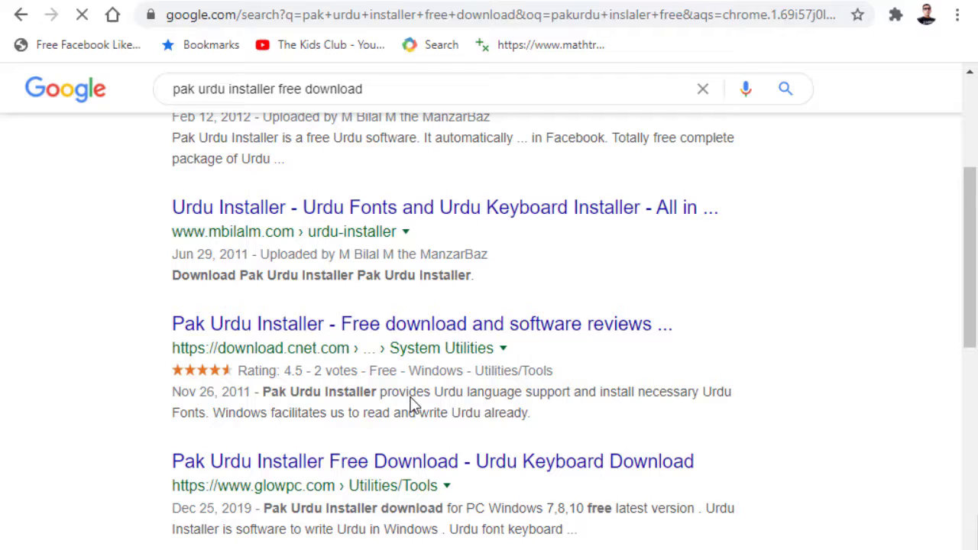
{"action": "scroll", "coordinate": [414, 397], "scroll_direction": "down", "scroll_amount": 2}
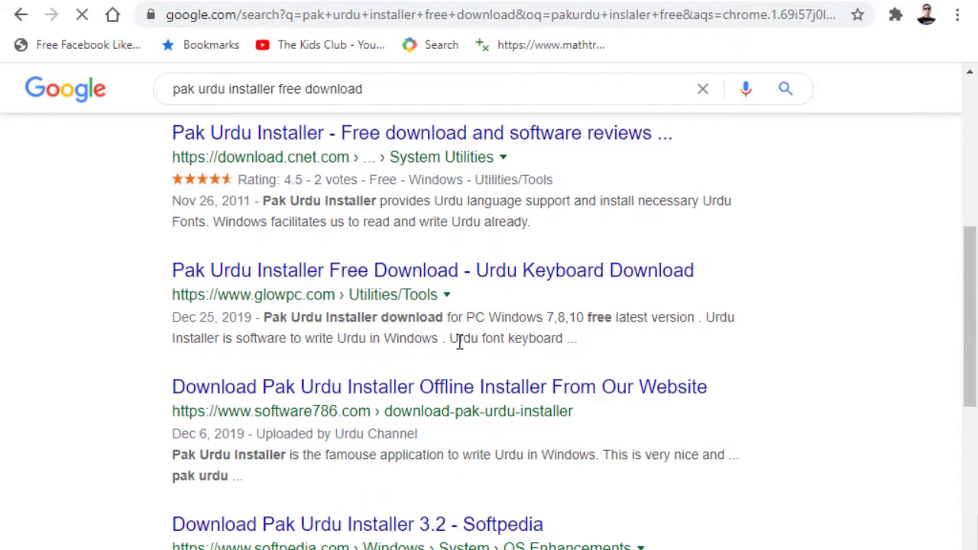
{"action": "scroll", "coordinate": [458, 337], "scroll_direction": "up", "scroll_amount": 5}
{"action": "scroll", "coordinate": [459, 340], "scroll_direction": "down", "scroll_amount": 3}
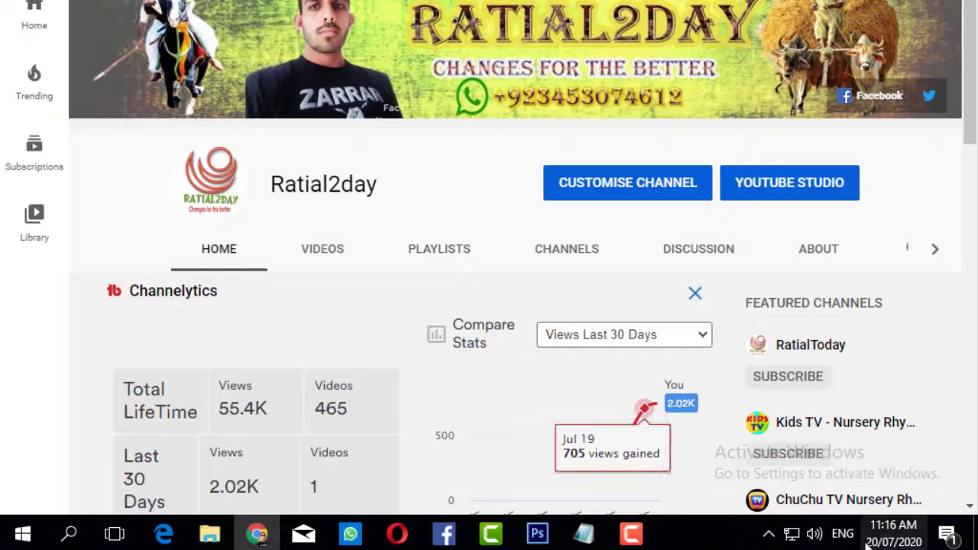
- Change the Windows input language from ENG to the Urdu (Pakistan) PakSign keyboard
{"action": "mouse_move", "coordinate": [869, 542]}
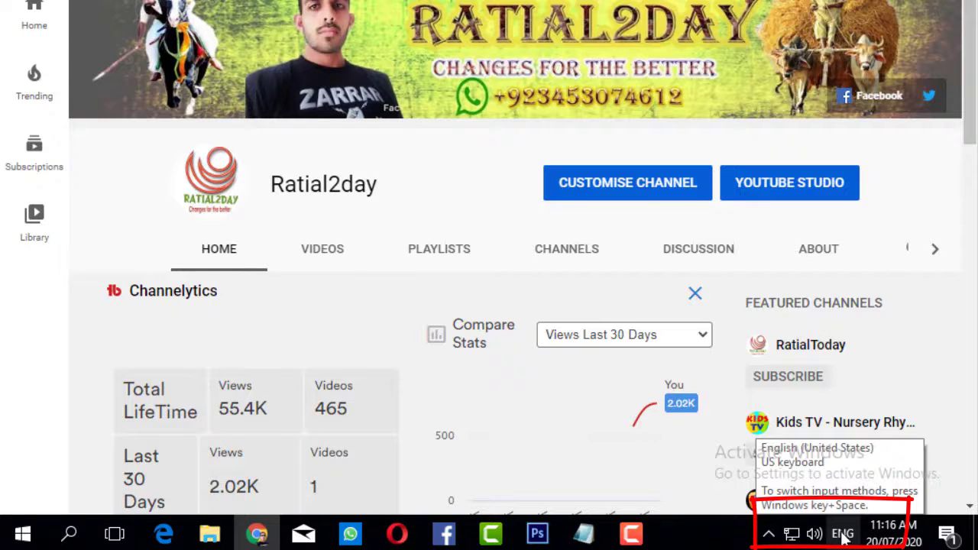
{"action": "left_click", "coordinate": [845, 538]}
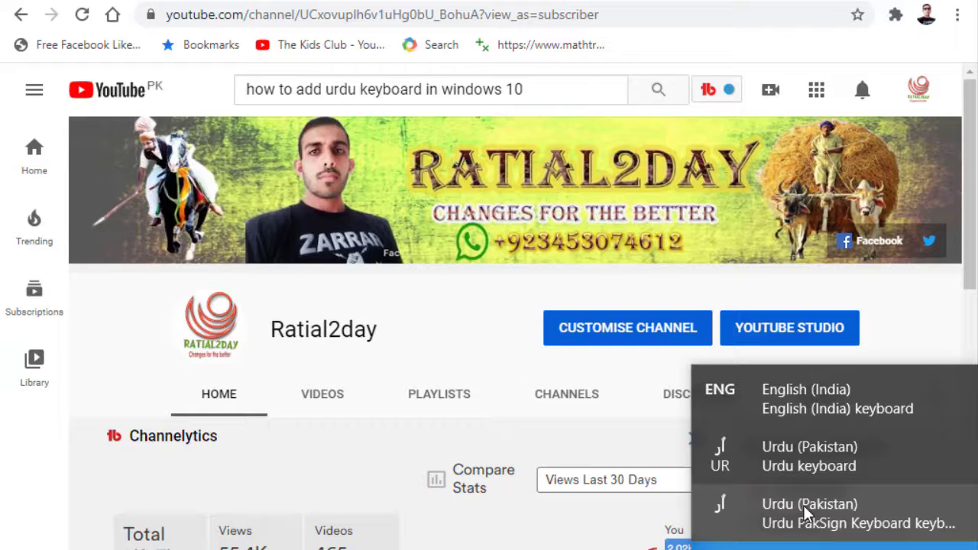
{"action": "left_click", "coordinate": [803, 505]}
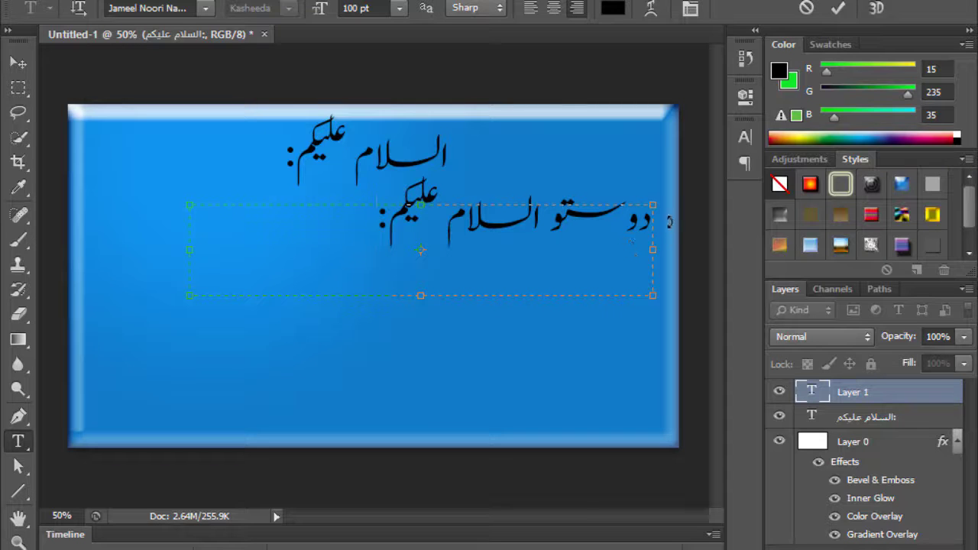
- Replace the second line 'دوستو السلام علیکم:' with 'السلام علیکم' in Jameel Noori Nastaleeq
{"action": "left_click_drag", "start_coordinate": [651, 223], "coordinate": [274, 226]}
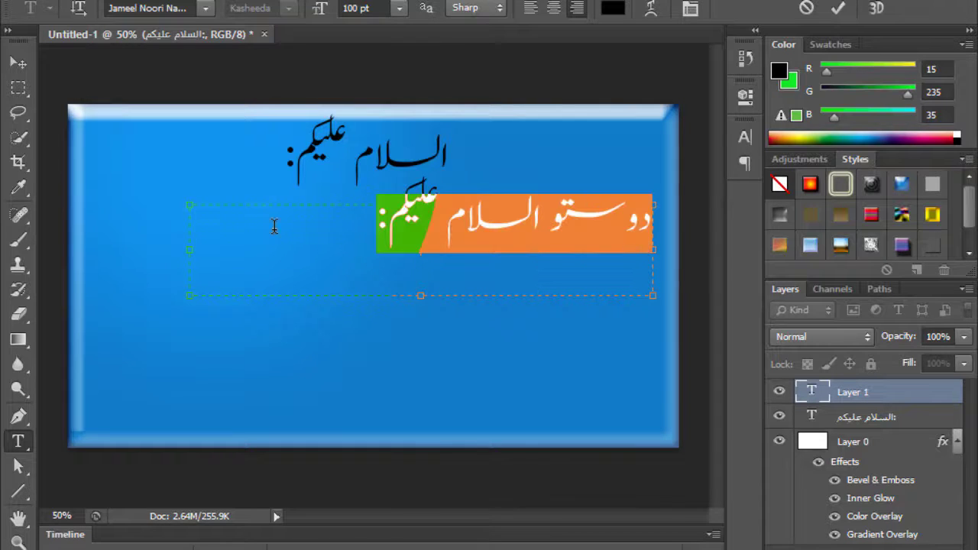
{"action": "key", "text": "BackSpace"}
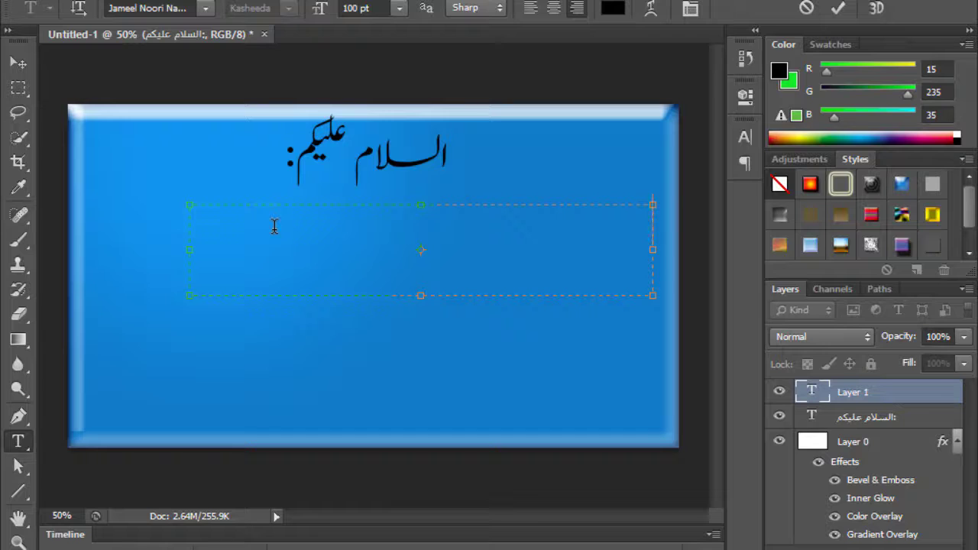
{"action": "type", "text": "لس"}
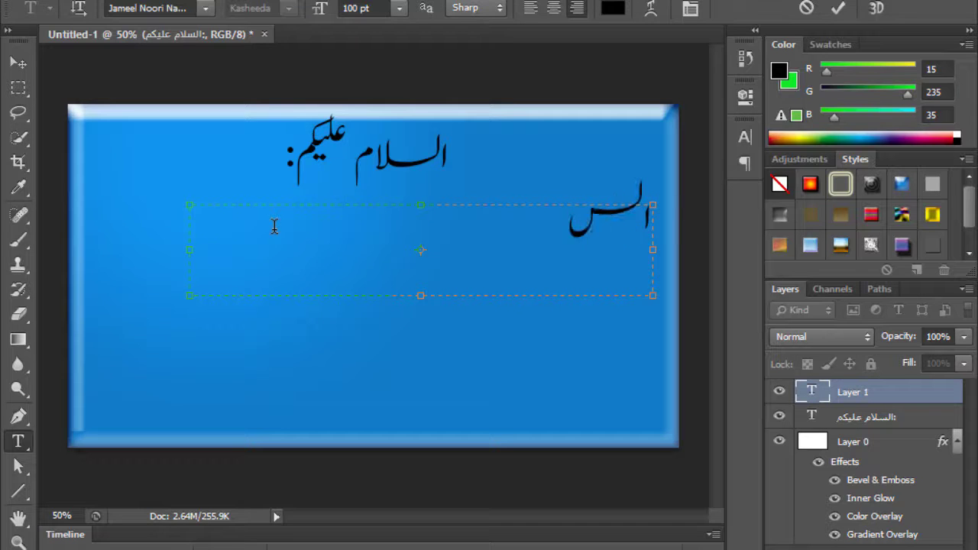
{"action": "type", "text": "لام "}
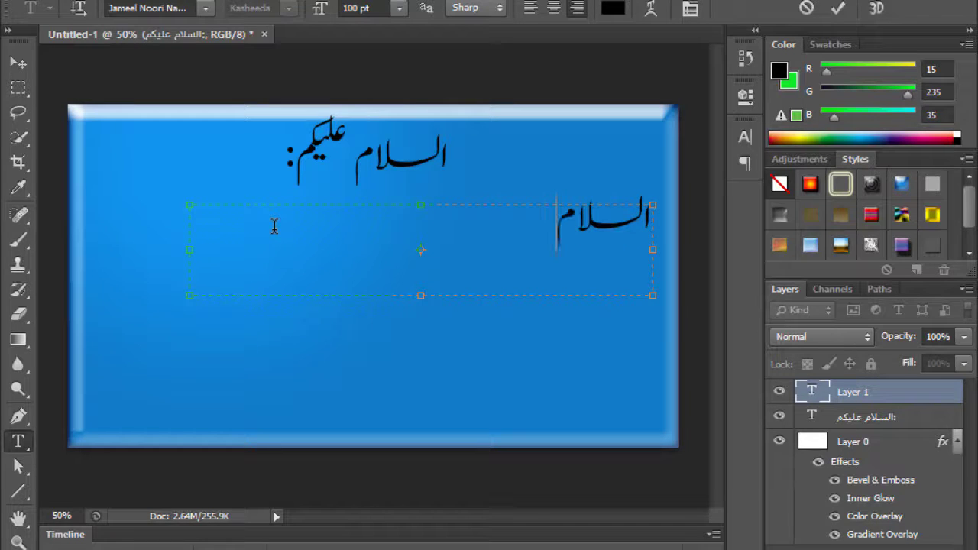
{"action": "type", "text": "عل"}
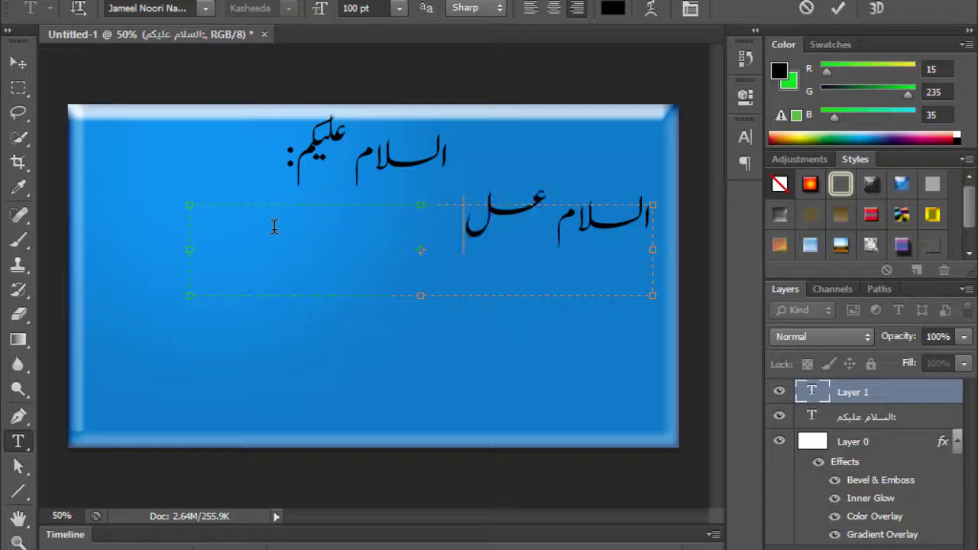
{"action": "type", "text": "یک"}
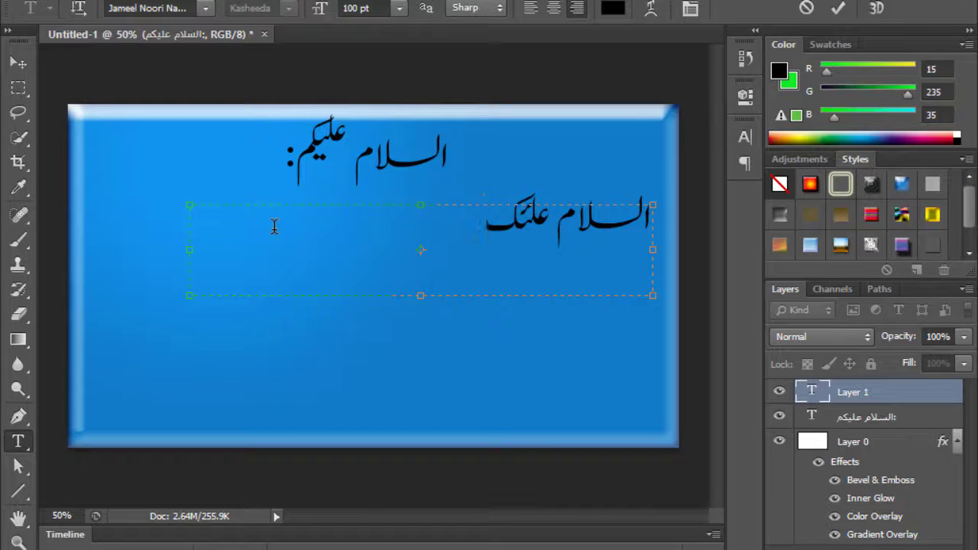
{"action": "type", "text": "م"}
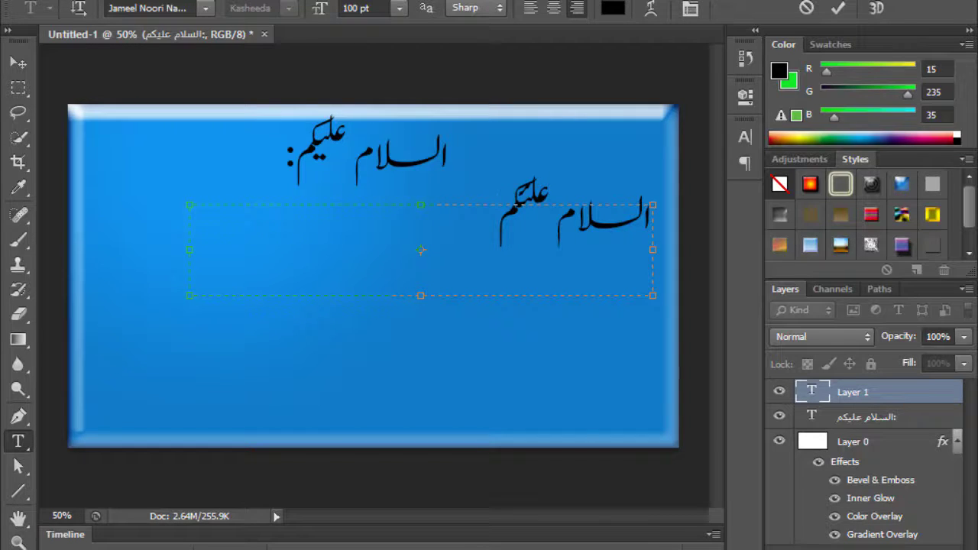
- Bring Notepad forward and toggle Right to left Reading order off, then back on
{"action": "left_click", "coordinate": [581, 531]}
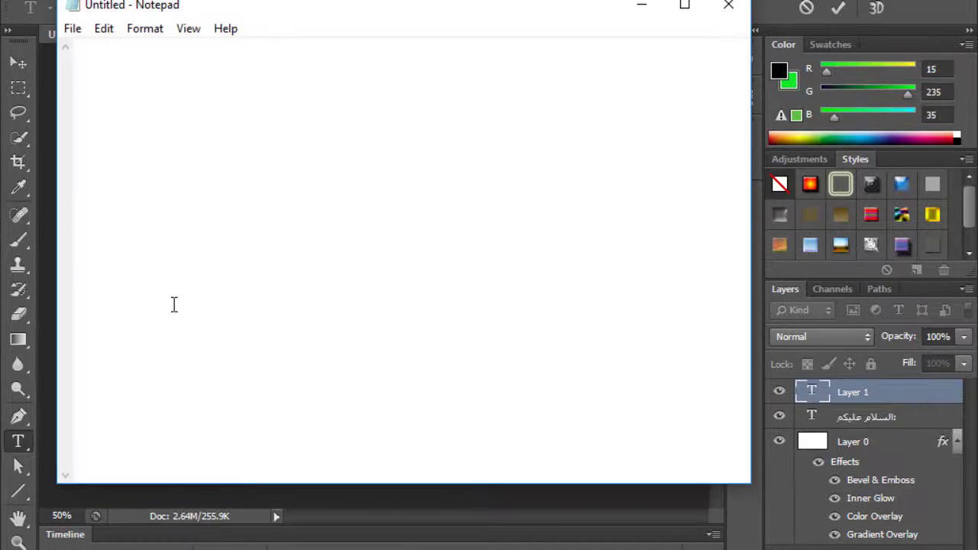
{"action": "right_click", "coordinate": [204, 89]}
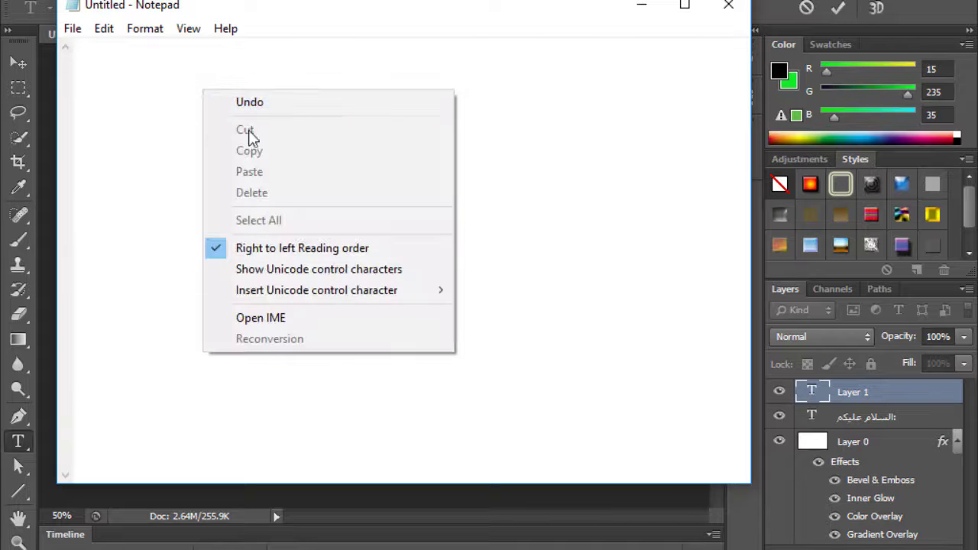
{"action": "left_click", "coordinate": [275, 257]}
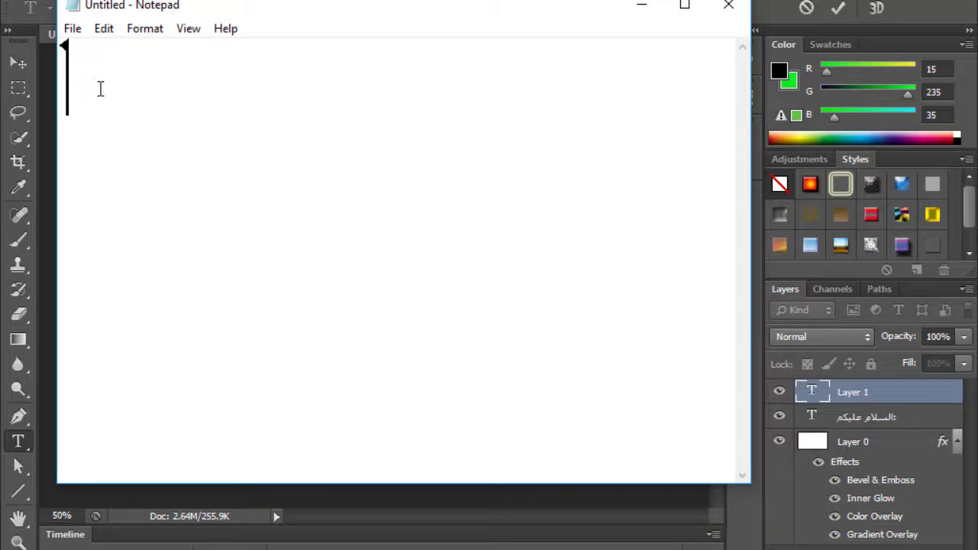
{"action": "right_click", "coordinate": [151, 99]}
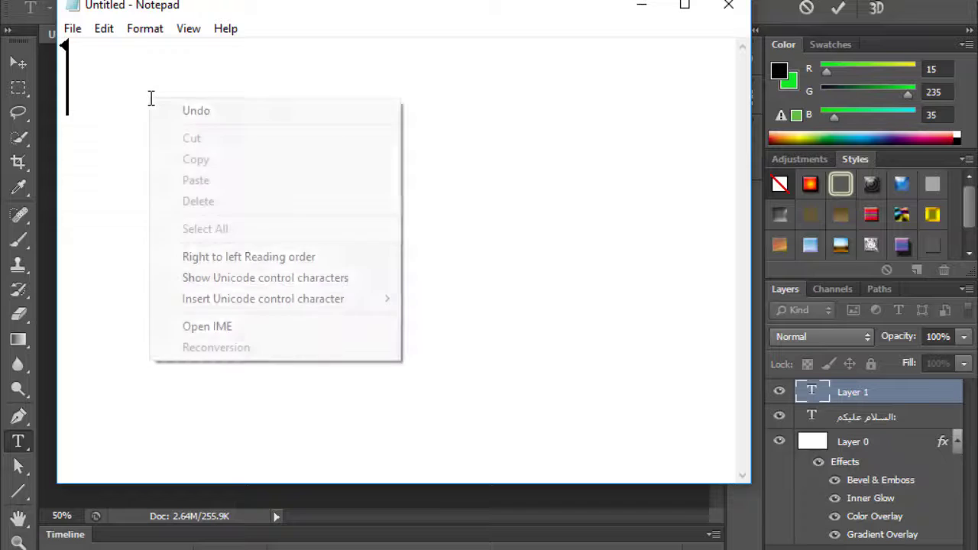
{"action": "left_click", "coordinate": [255, 262]}
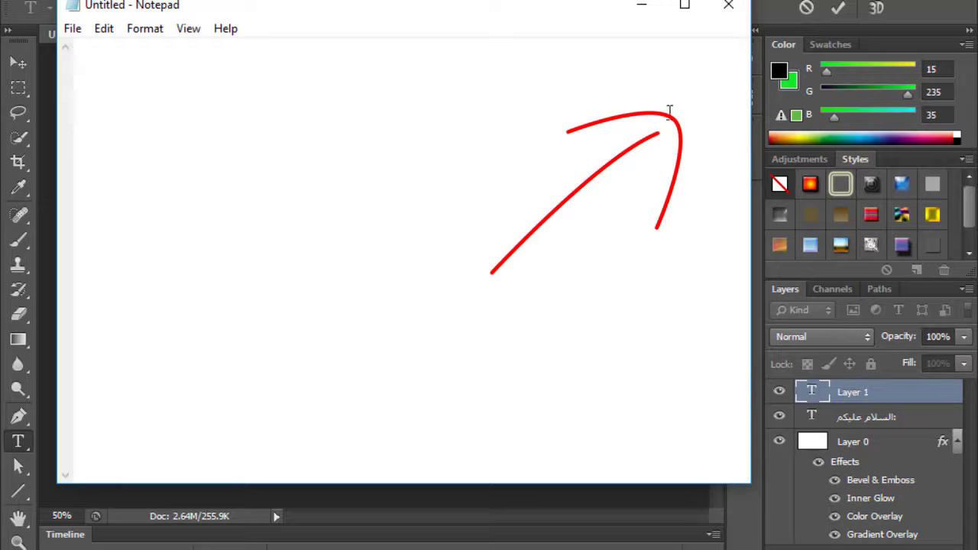
{"action": "left_click", "coordinate": [155, 34]}
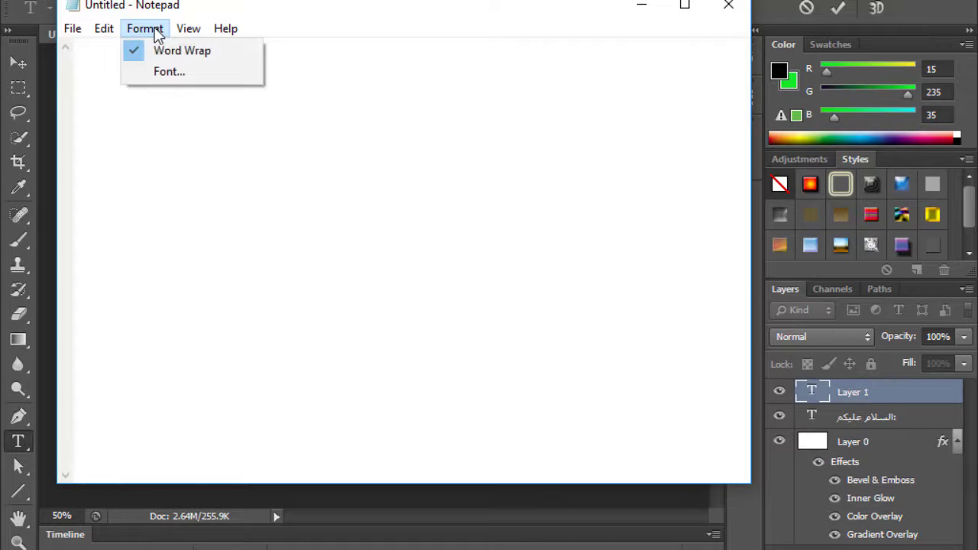
{"action": "left_click", "coordinate": [178, 74]}
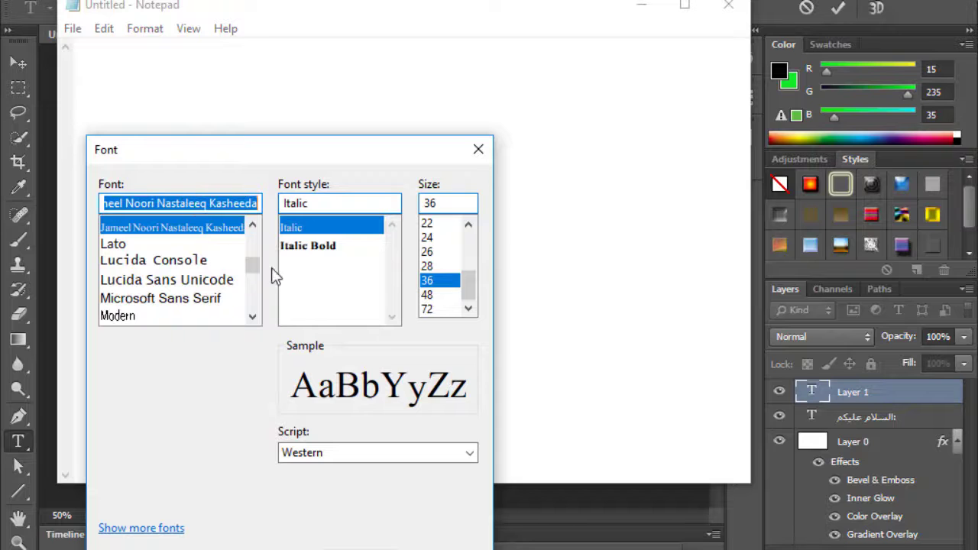
{"action": "key", "text": "Return"}
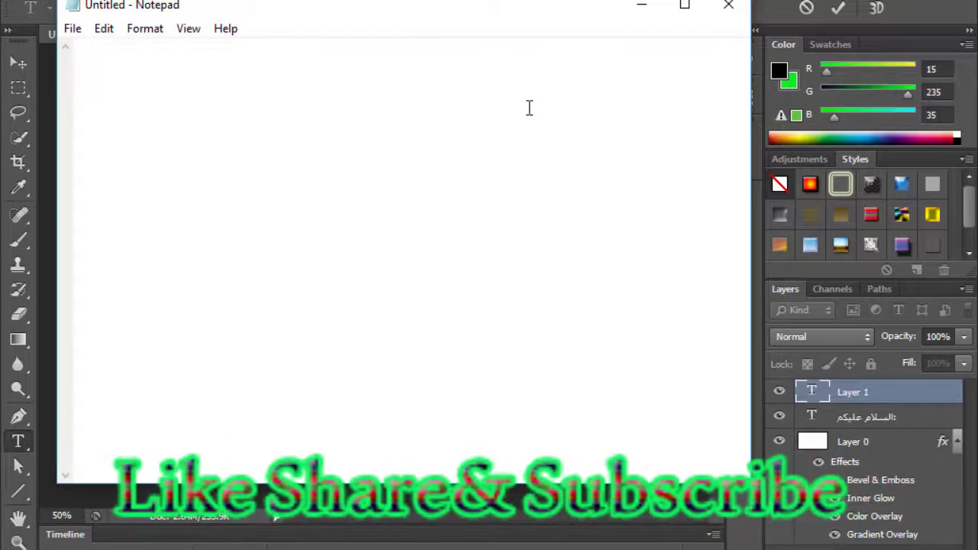
- Type 'السلام علیکم' into the right-to-left Notepad note
{"action": "type", "text": "ا"}
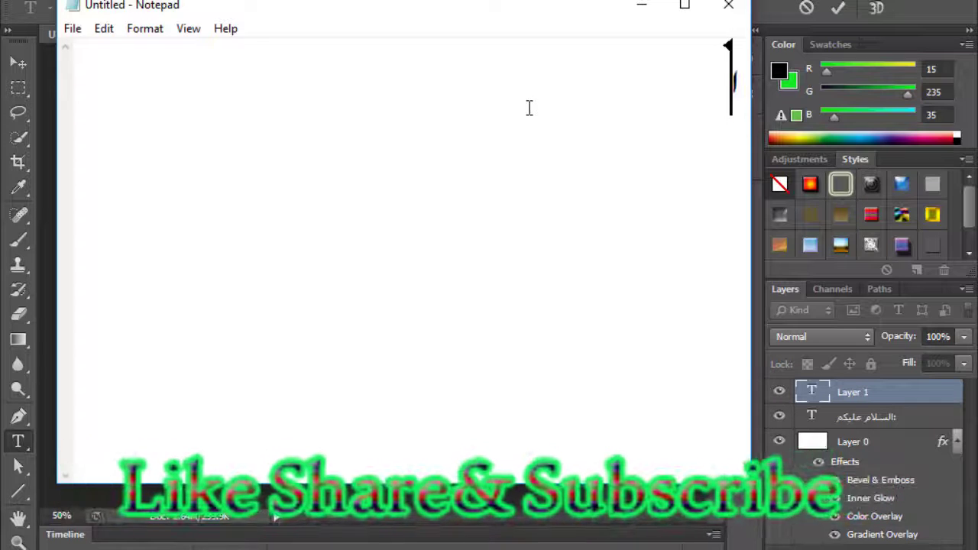
{"action": "type", "text": "ل"}
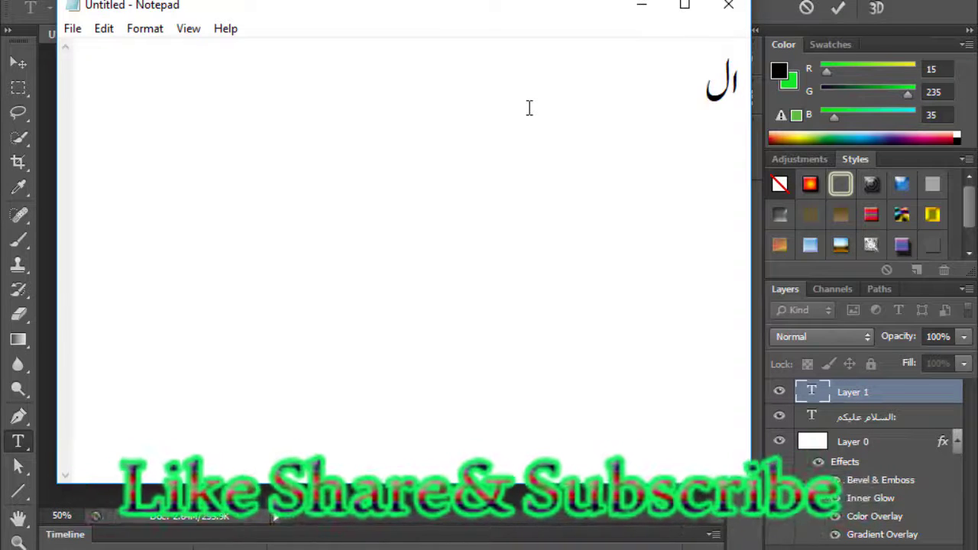
{"action": "type", "text": "سلا"}
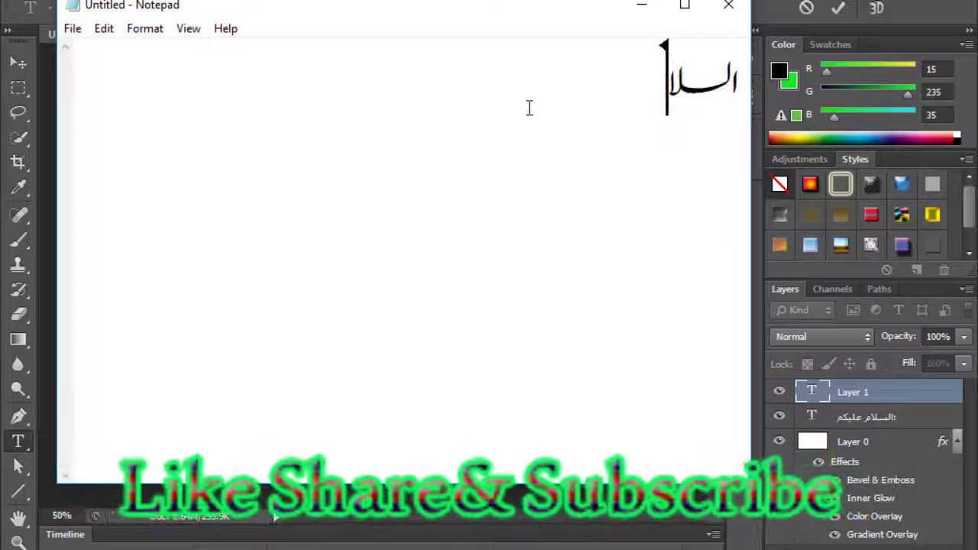
{"action": "type", "text": "م ع"}
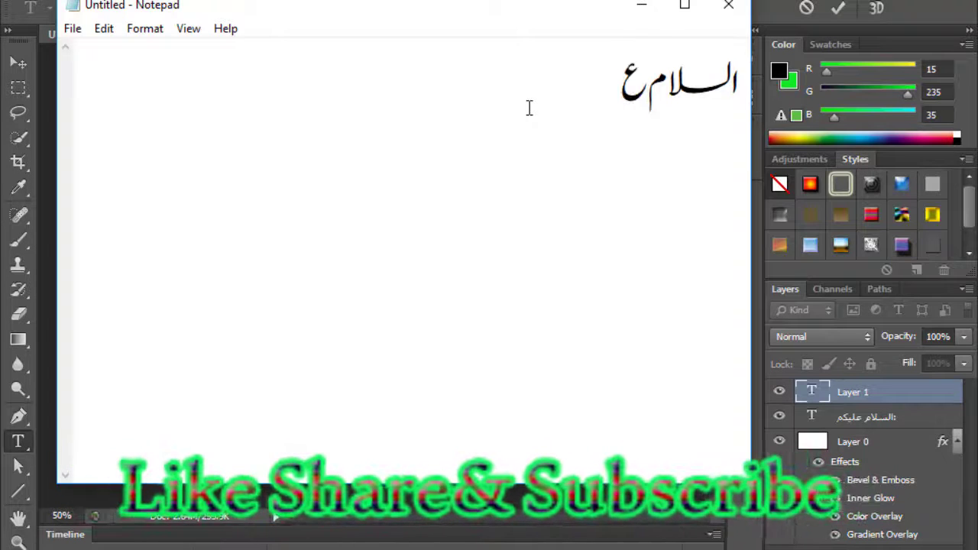
{"action": "type", "text": "لیکم"}
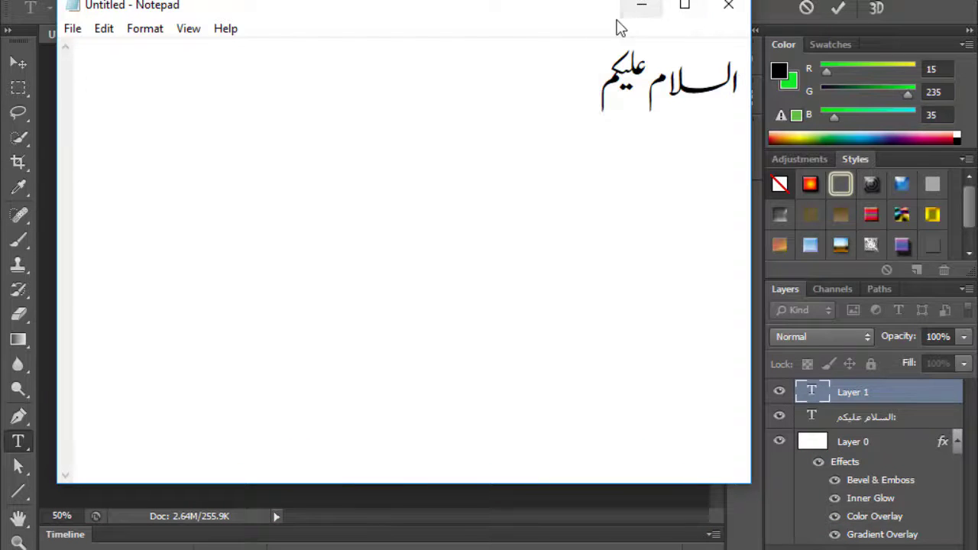
- Minimize Notepad and switch the keyboard from Urdu PakSign to English (United States)
{"action": "left_click", "coordinate": [642, 5]}
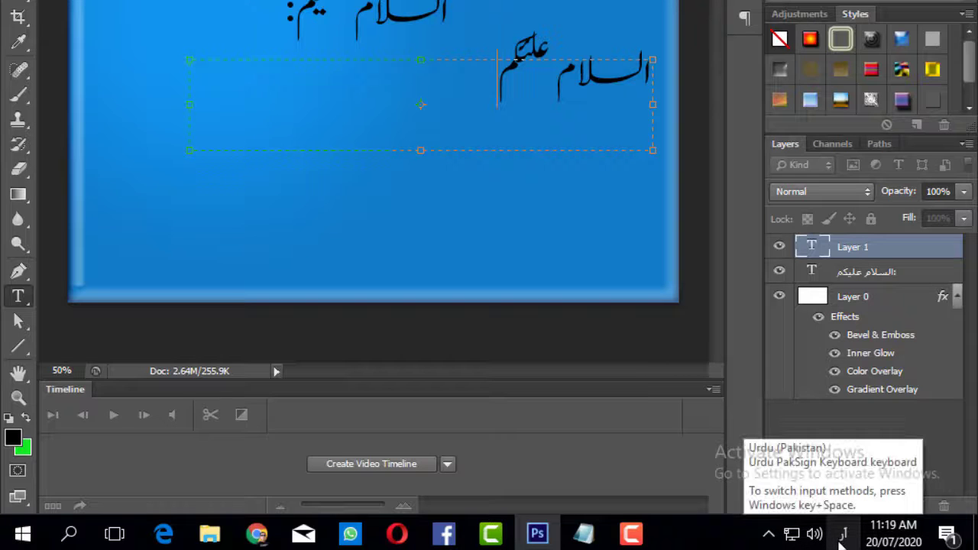
{"action": "left_click", "coordinate": [844, 535]}
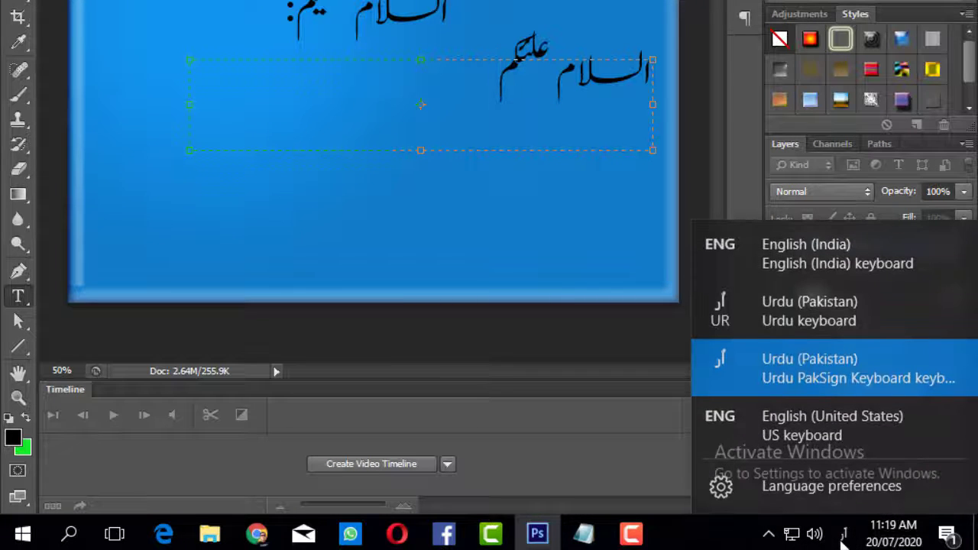
{"action": "left_click", "coordinate": [804, 426]}
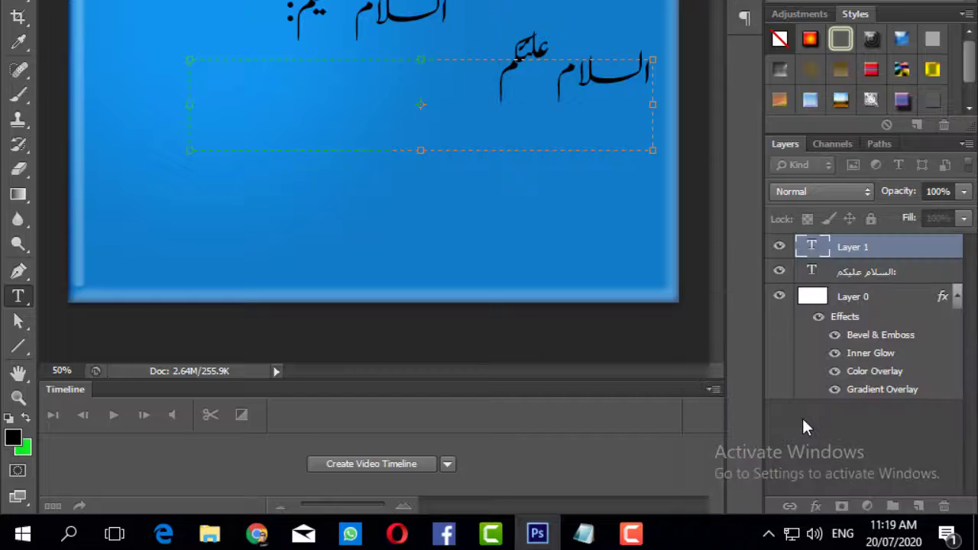
{"action": "left_click", "coordinate": [846, 536]}
{"action": "left_click", "coordinate": [812, 359]}
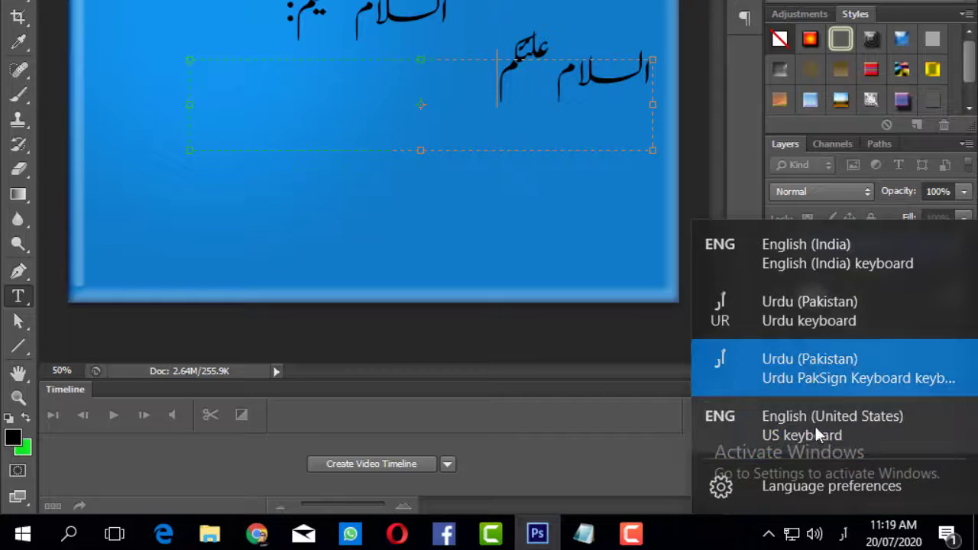
{"action": "left_click", "coordinate": [816, 430]}
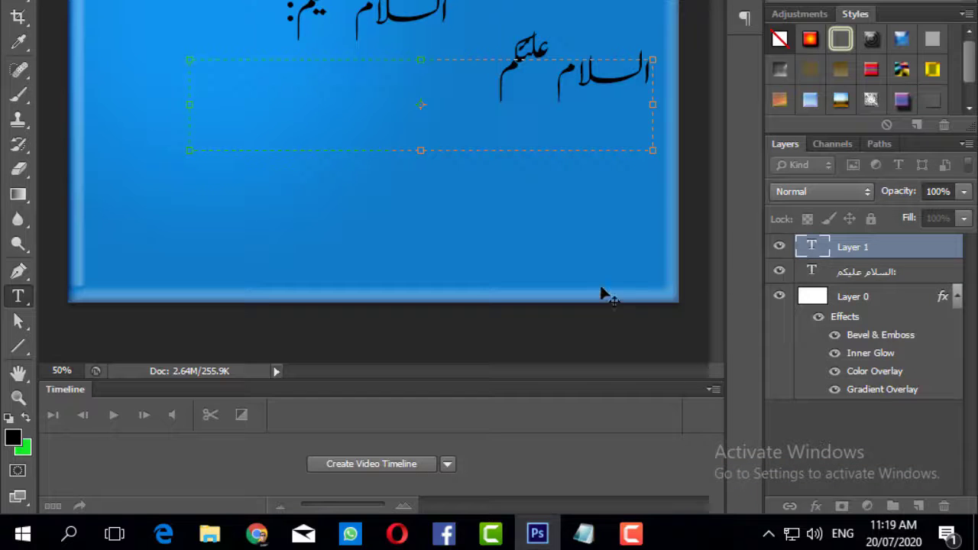